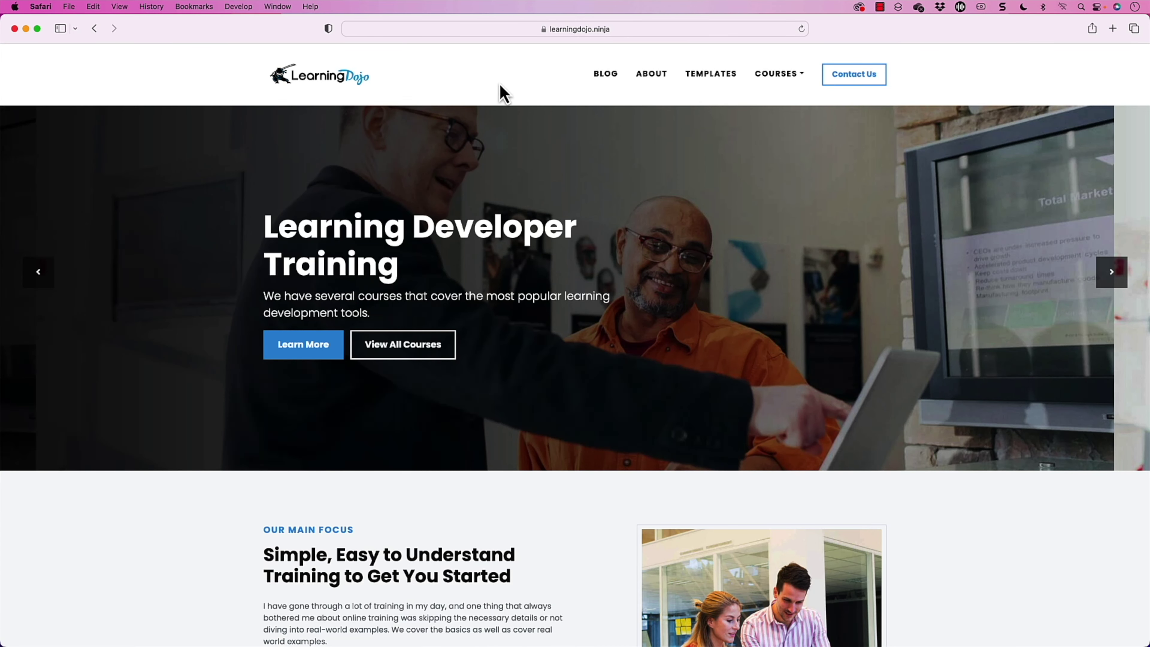
# Go from the Learning Dojo blog to the Templates page, scroll it, and show the COURSES dropdown
pyautogui.click(605, 75)
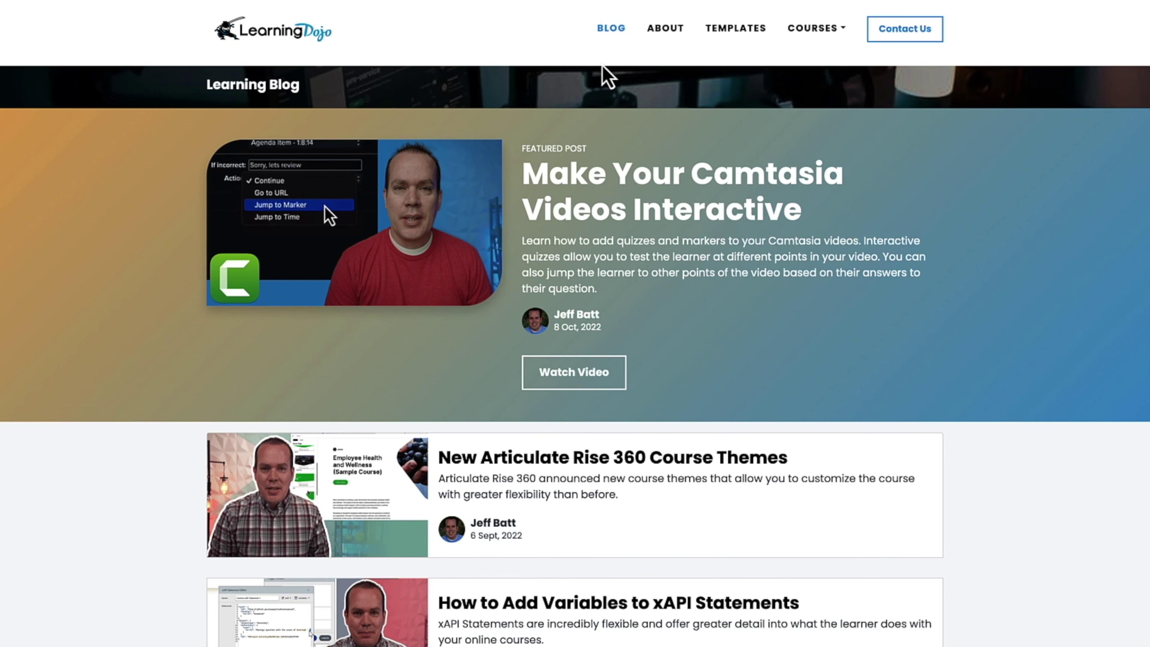
pyautogui.click(742, 41)
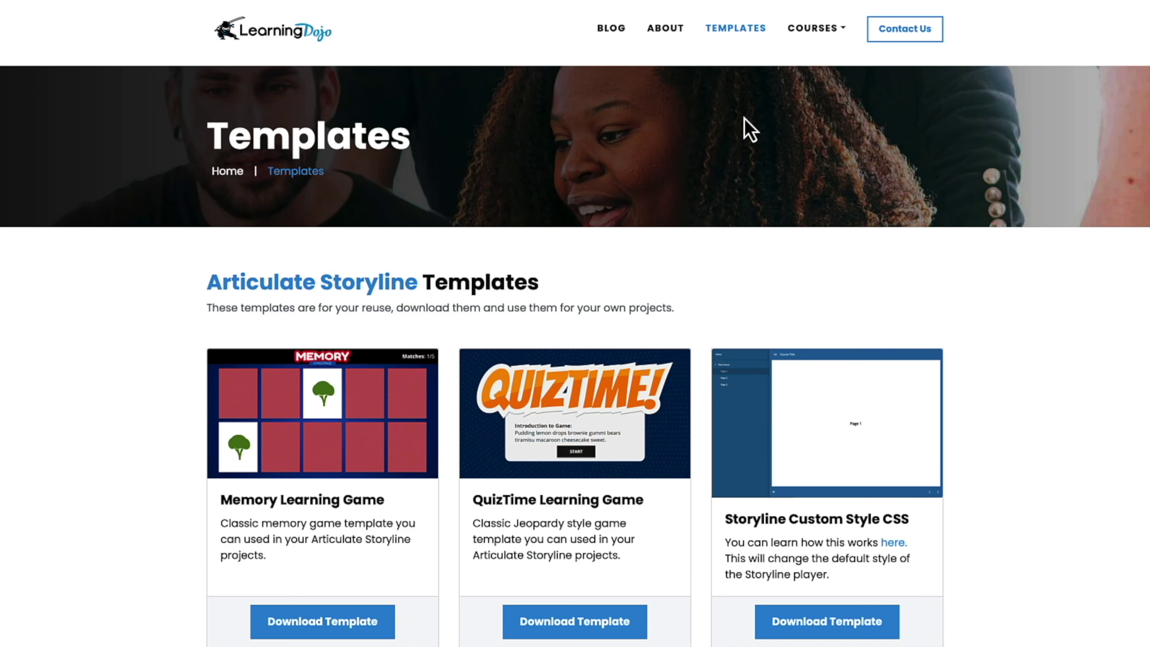
pyautogui.scroll(-3, 748, 134)
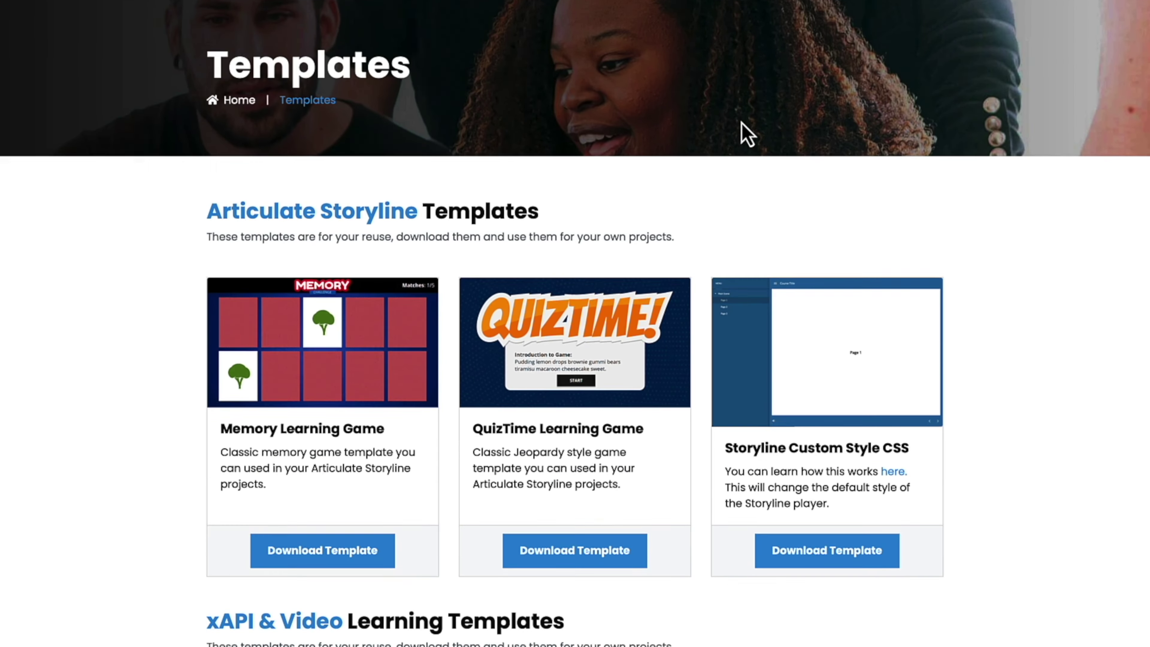
pyautogui.scroll(-3, 744, 132)
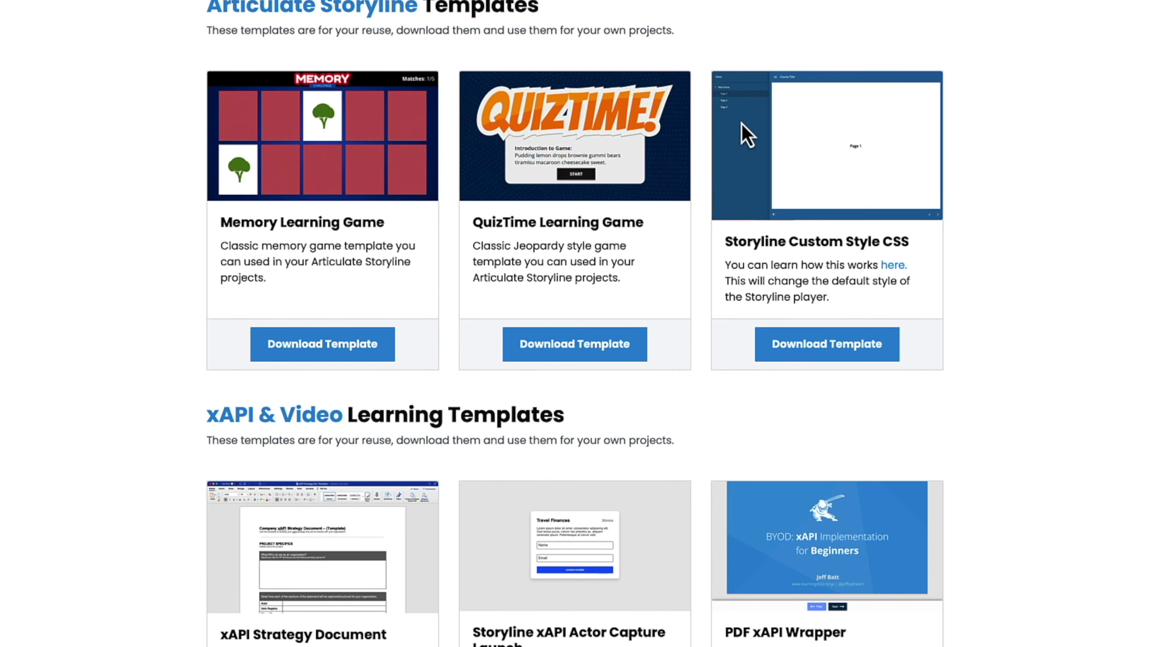
pyautogui.scroll(6, 744, 132)
pyautogui.click(829, 36)
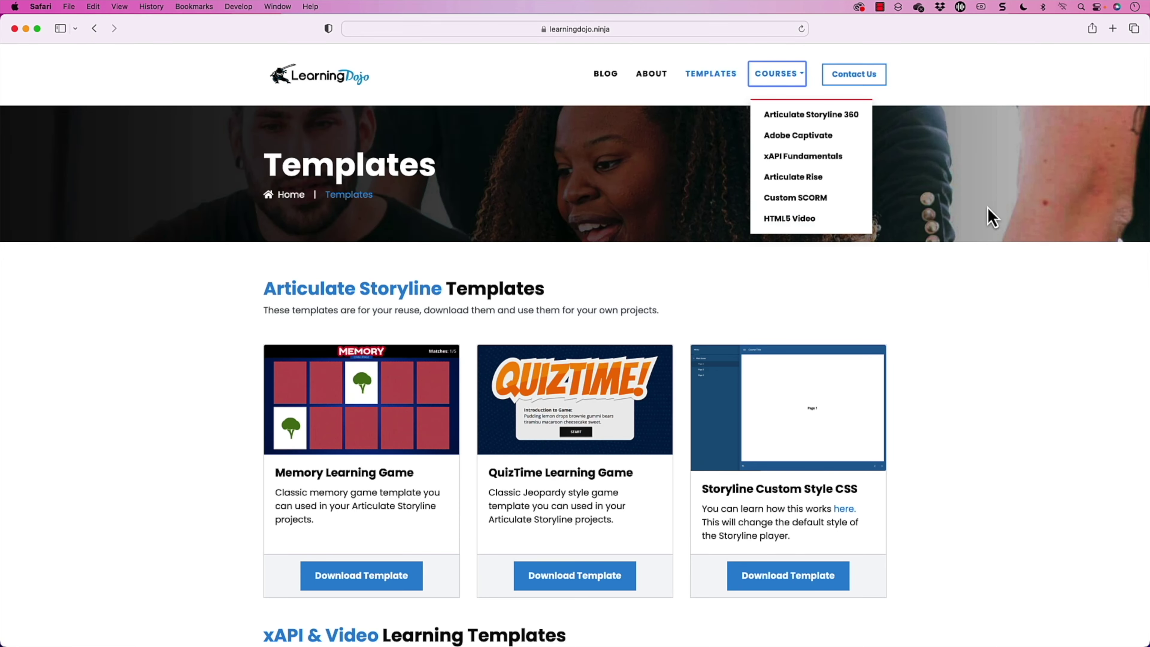
# Close the Courses list, hide Safari to reveal the desktop, and launch Adobe Audition from the Dock
pyautogui.click(1001, 294)
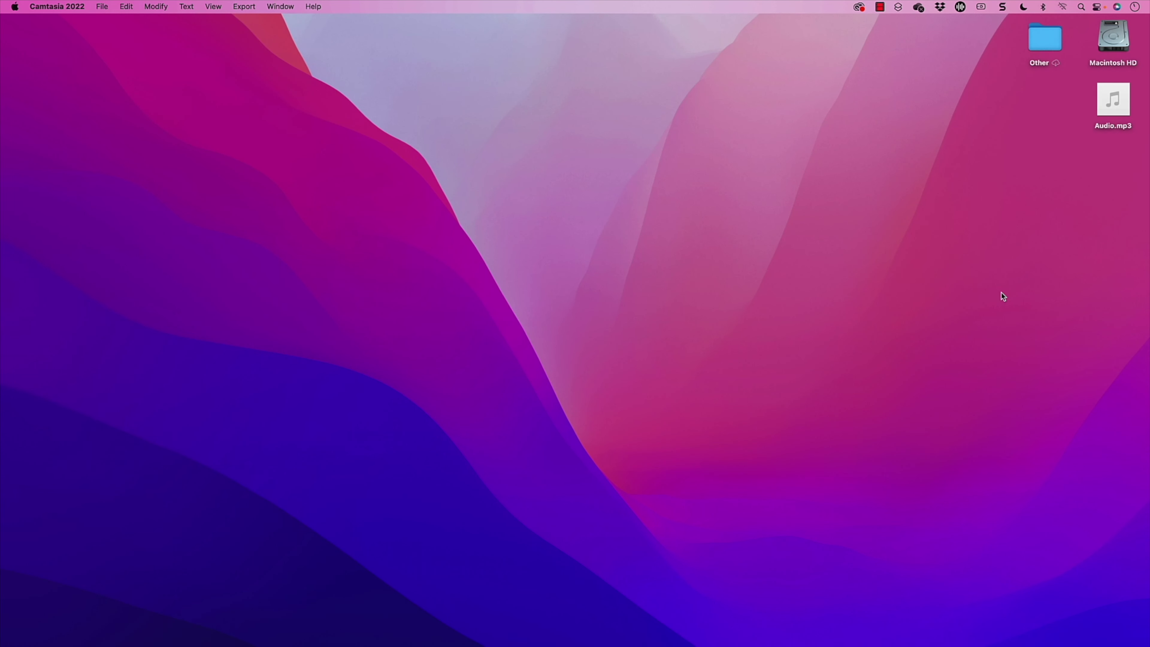
pyautogui.click(1118, 118)
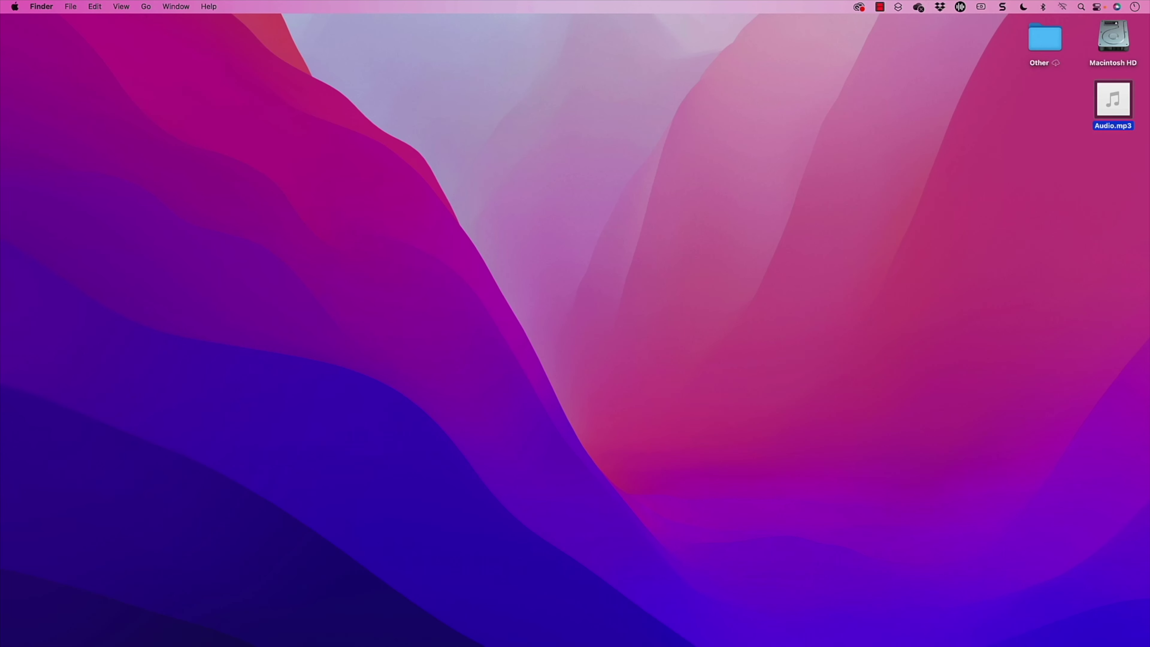
pyautogui.moveTo(775, 636)
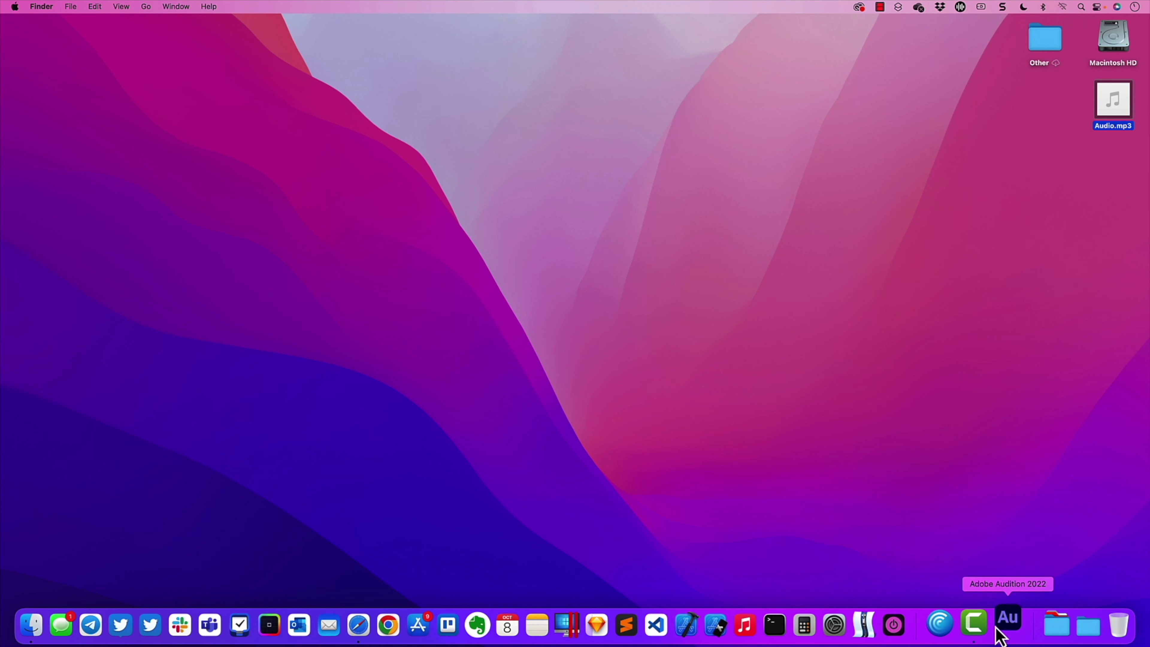
pyautogui.click(1005, 623)
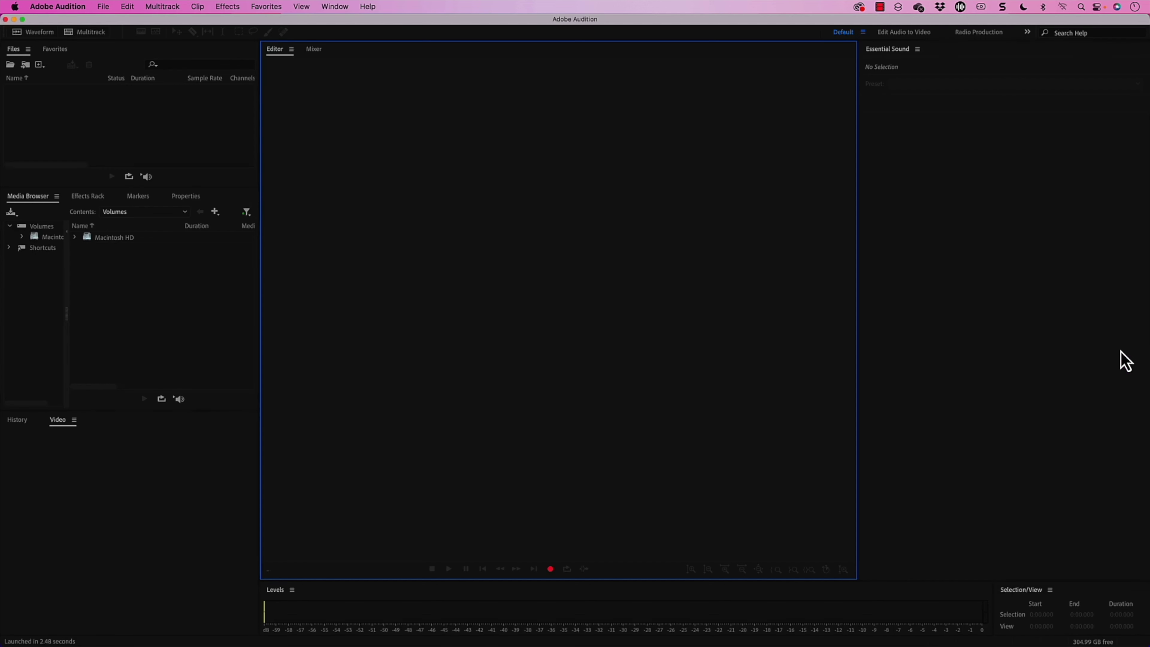
# Narrow the Audition window and drag Audio.mp3 from the desktop into the waveform editor
pyautogui.moveTo(1144, 347); pyautogui.dragTo(1073, 349)
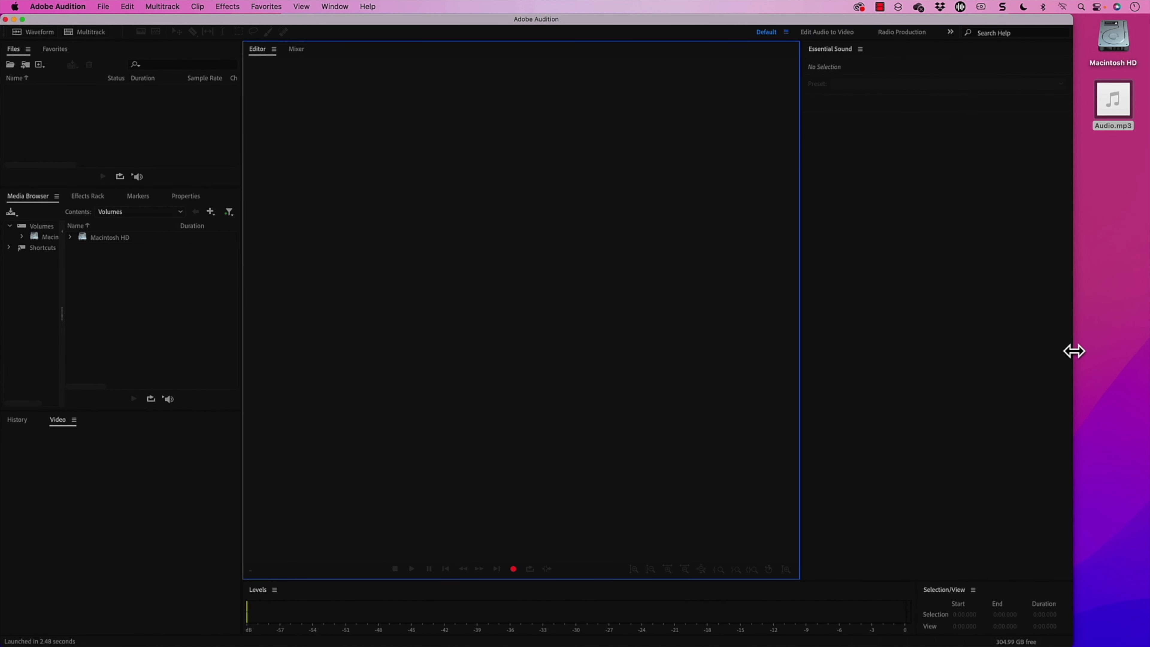
pyautogui.moveTo(1120, 106); pyautogui.dragTo(640, 164)
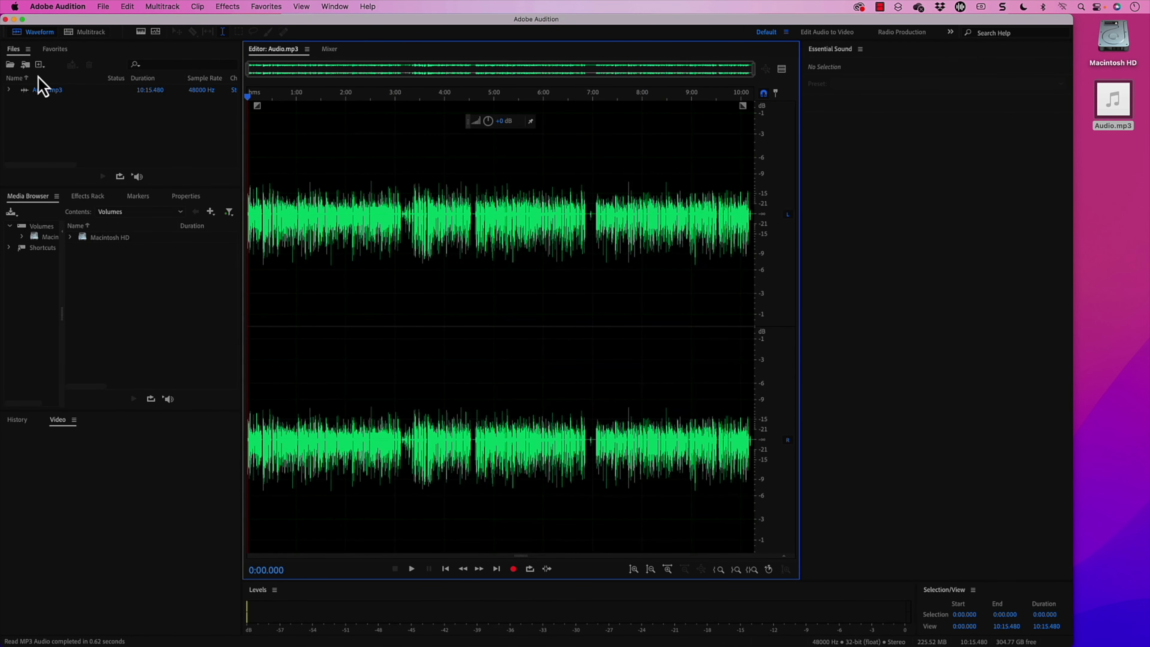
pyautogui.click(102, 7)
pyautogui.moveTo(111, 51)
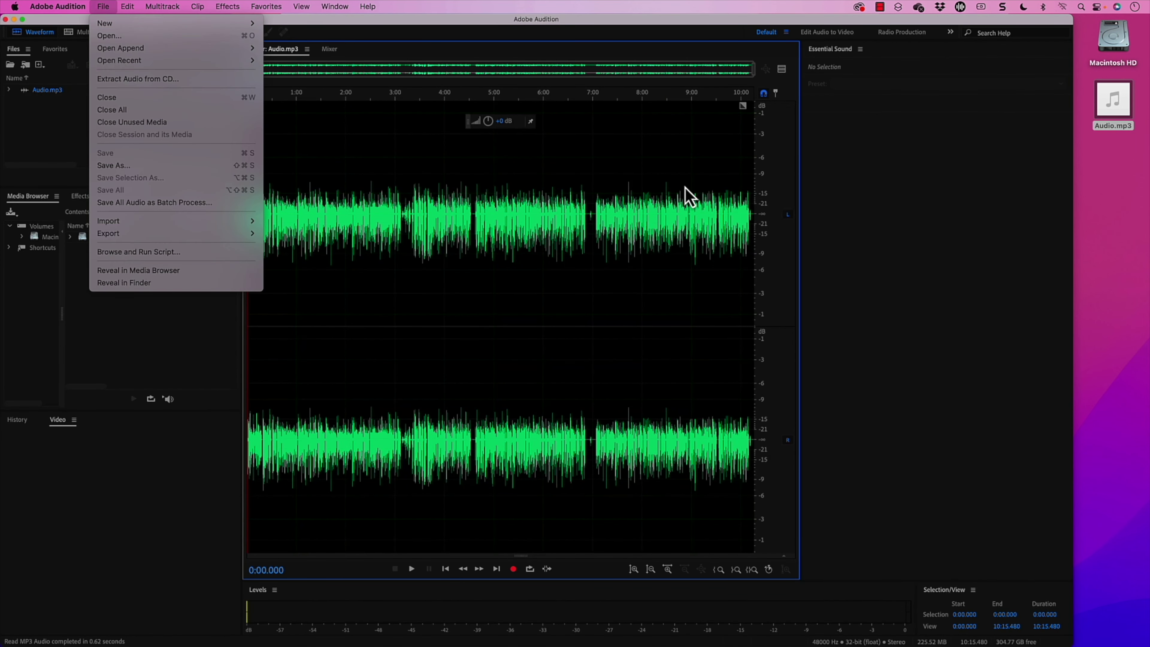
pyautogui.click(850, 238)
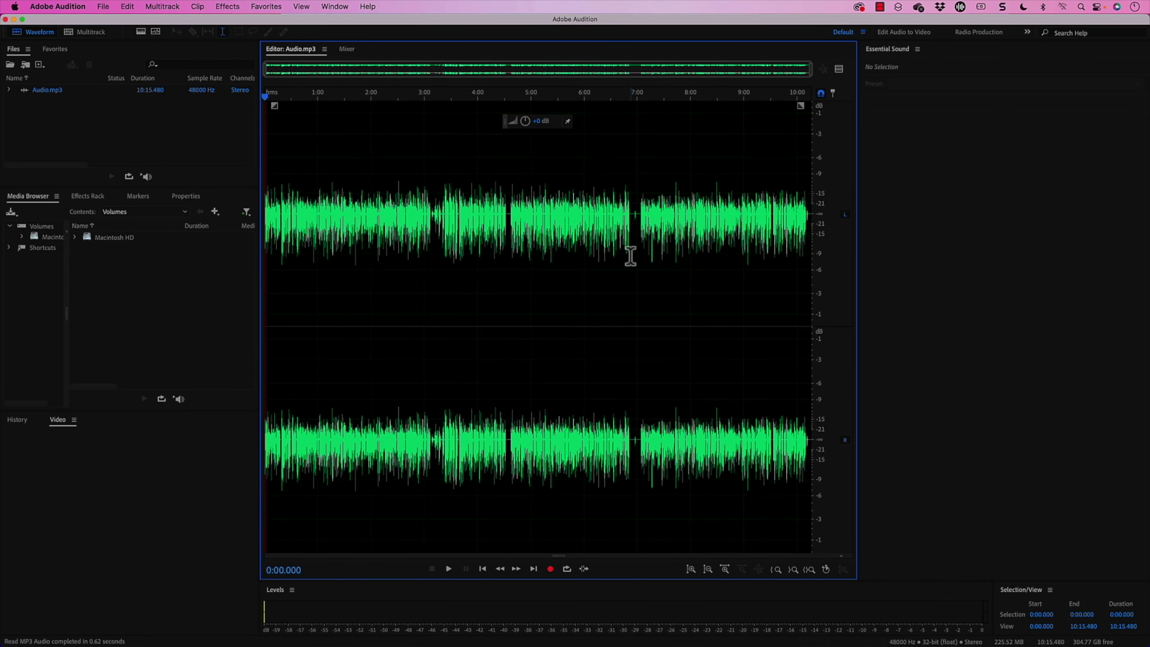
# Zoom in near 6:45, then select and play the breath gap from 6:45.520 to 6:46.000
pyautogui.scroll(15, 628, 256)
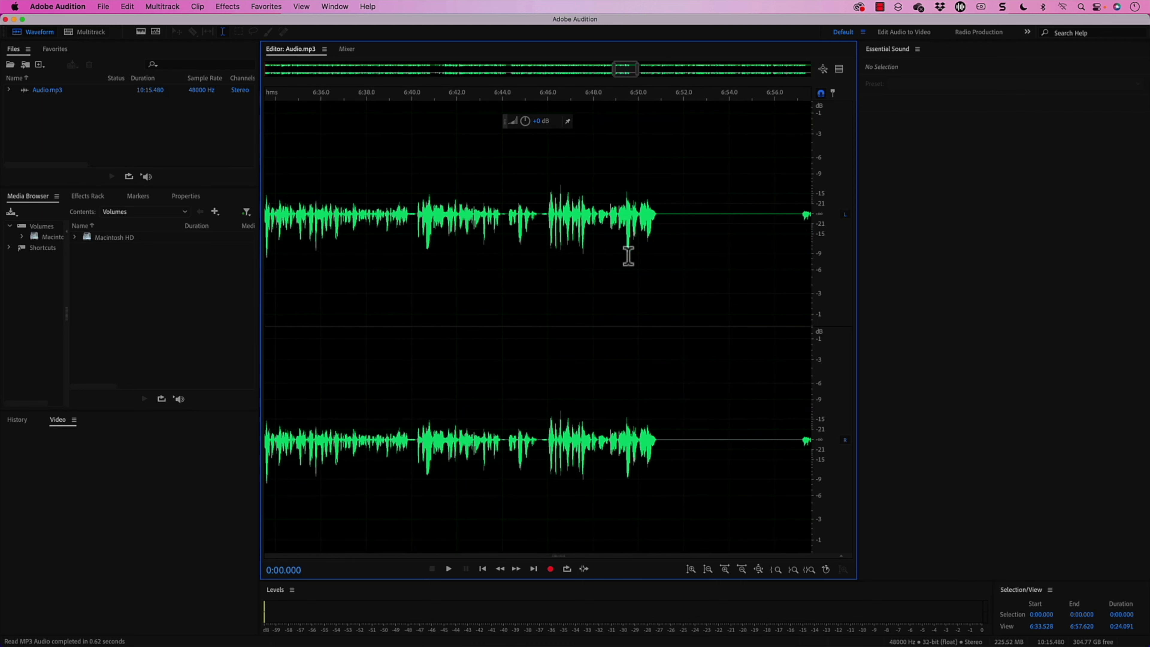
pyautogui.hscroll(-5, 554, 235)
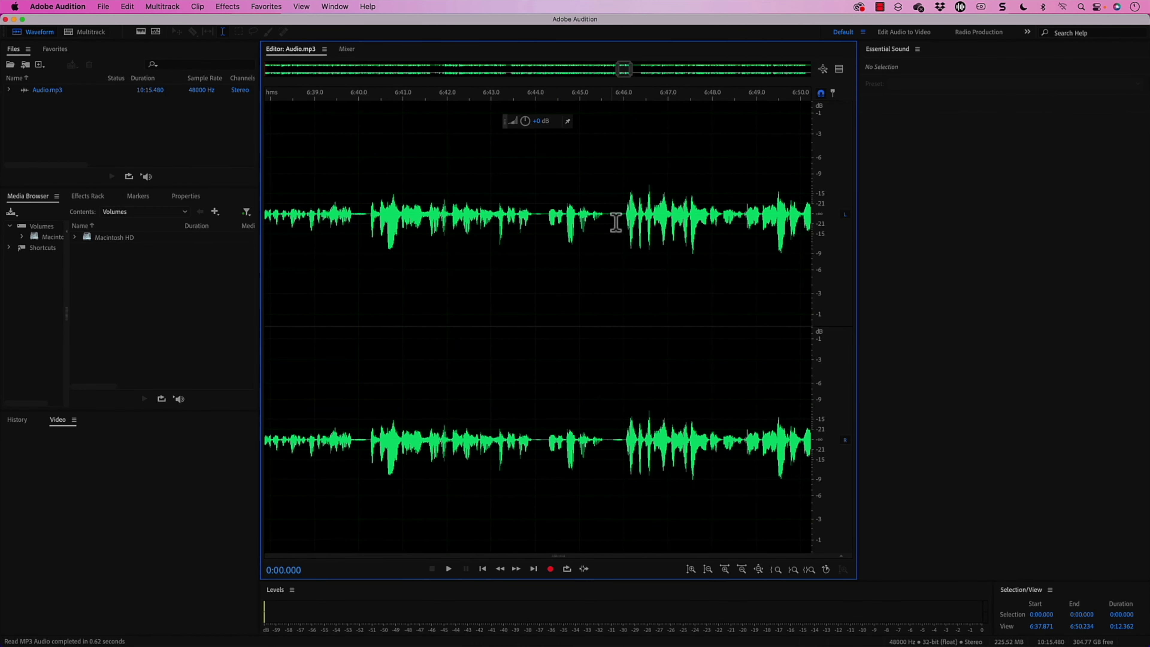
pyautogui.moveTo(603, 217); pyautogui.dragTo(620, 216)
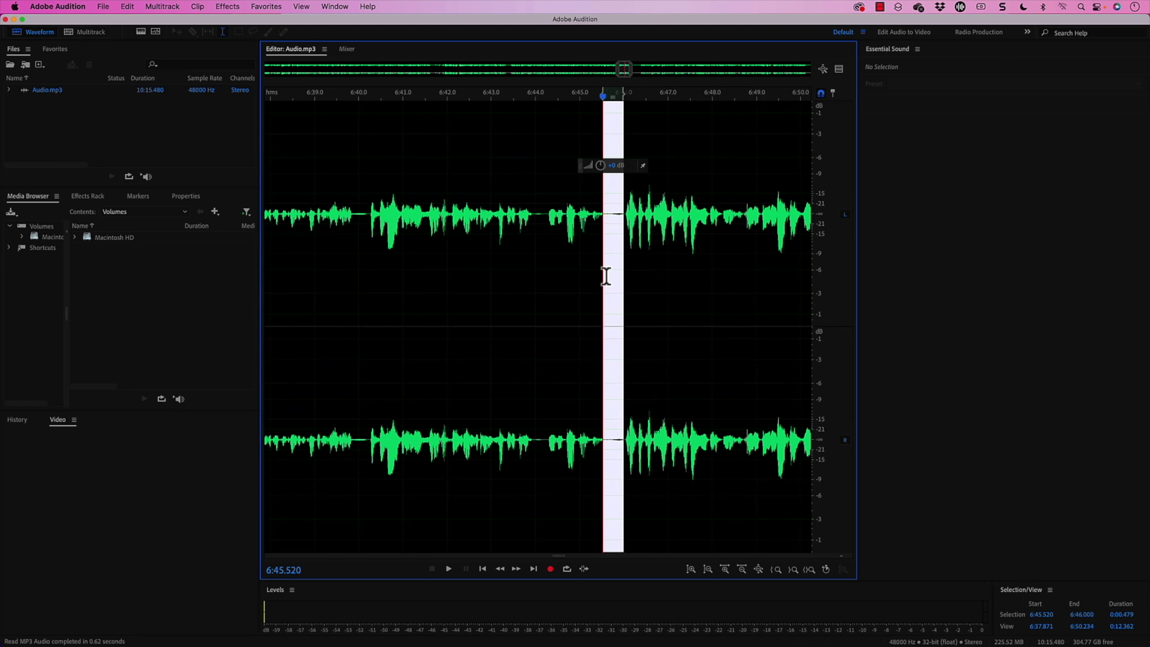
pyautogui.press('space')
pyautogui.press('space')
pyautogui.press('XF86AudioRaiseVolume')
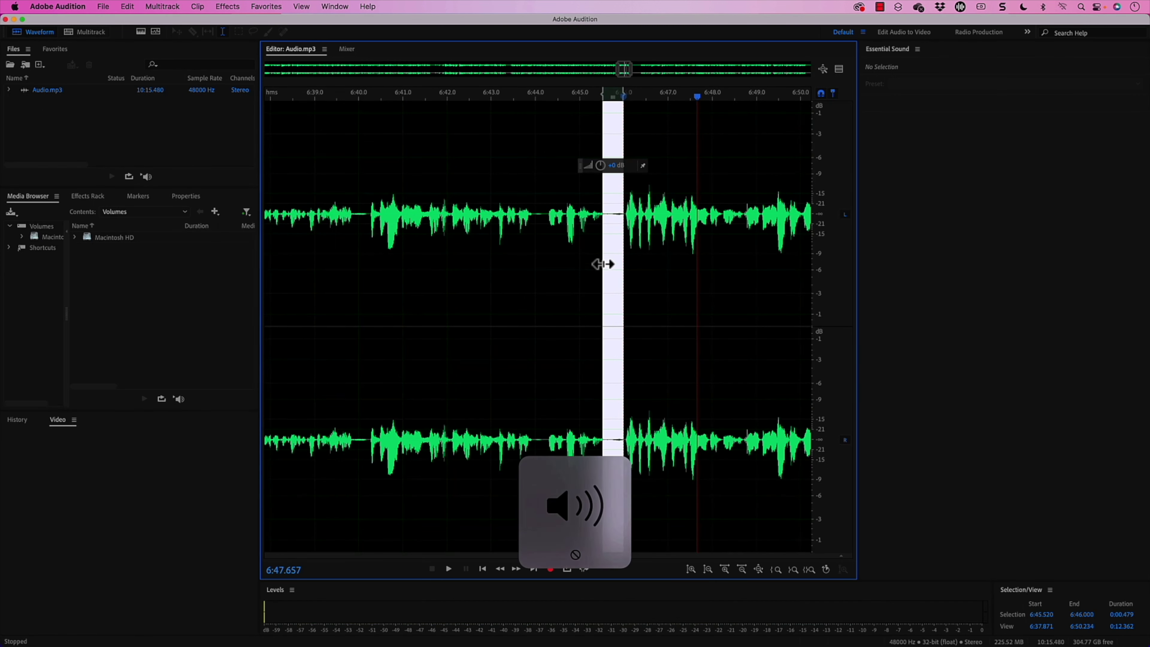
pyautogui.moveTo(602, 262); pyautogui.dragTo(602, 260)
pyautogui.click(611, 259)
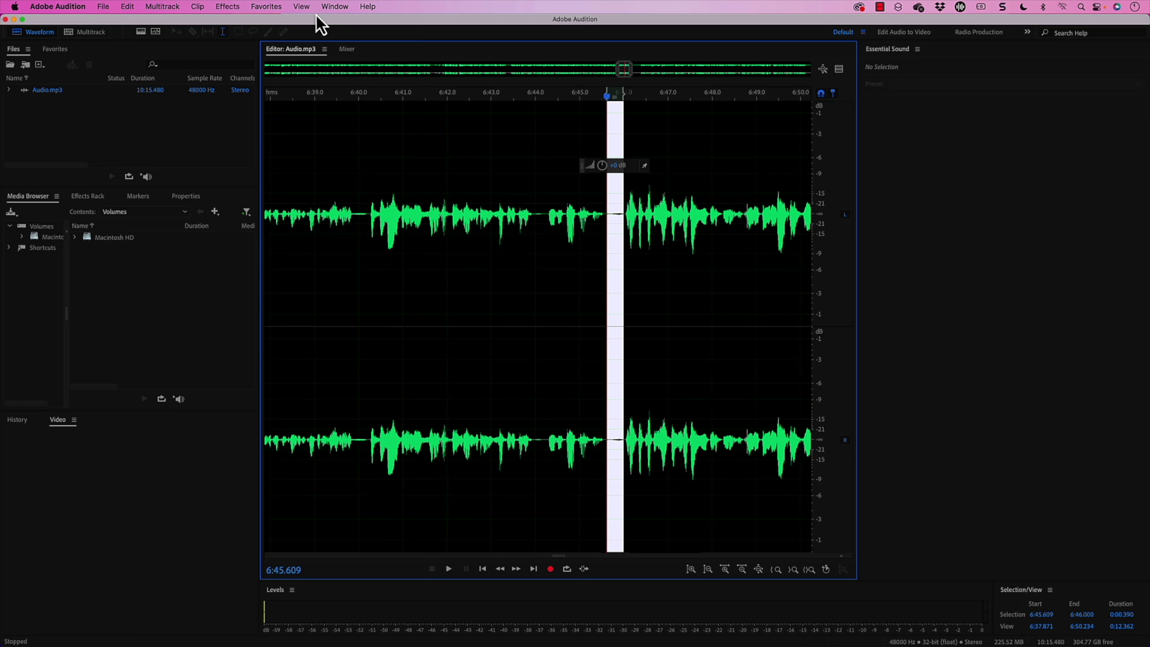
# Scan the breath selection in Window > Amplitude Statistics, showing a -39.90 dB peak
pyautogui.click(337, 8)
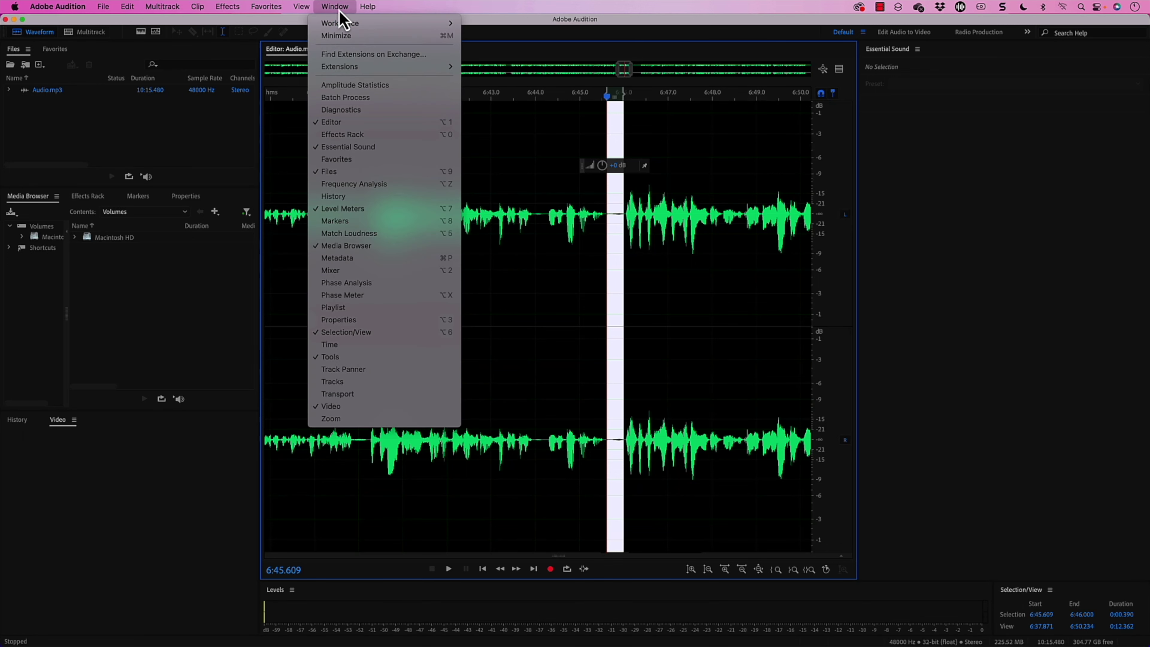
pyautogui.click(356, 85)
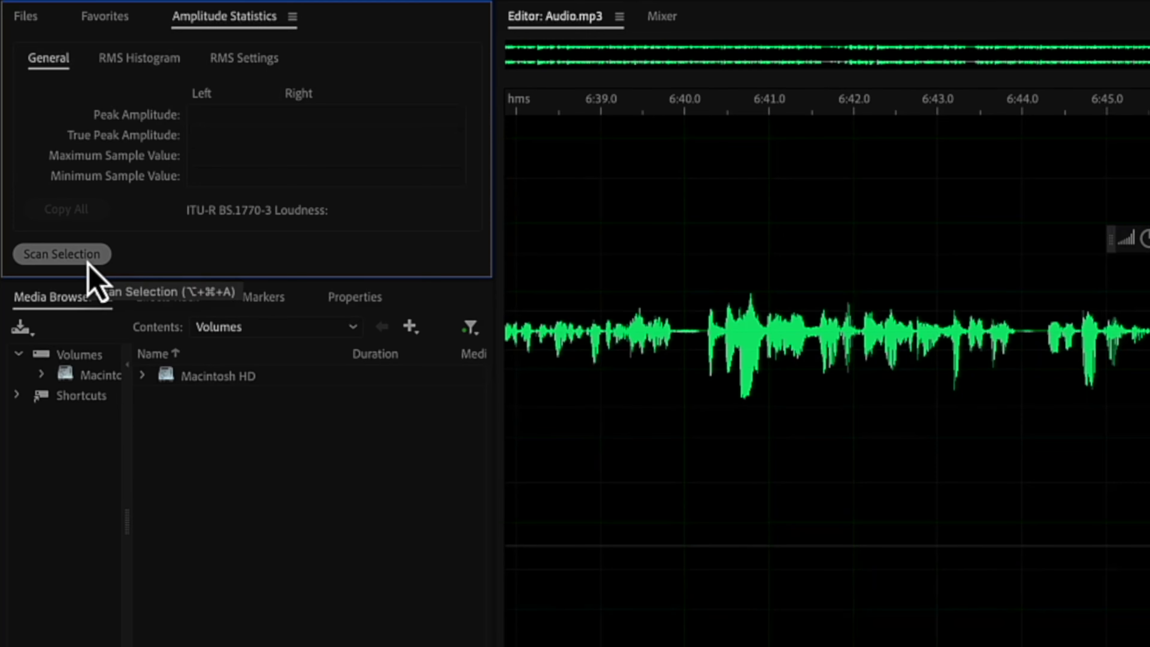
pyautogui.click(88, 264)
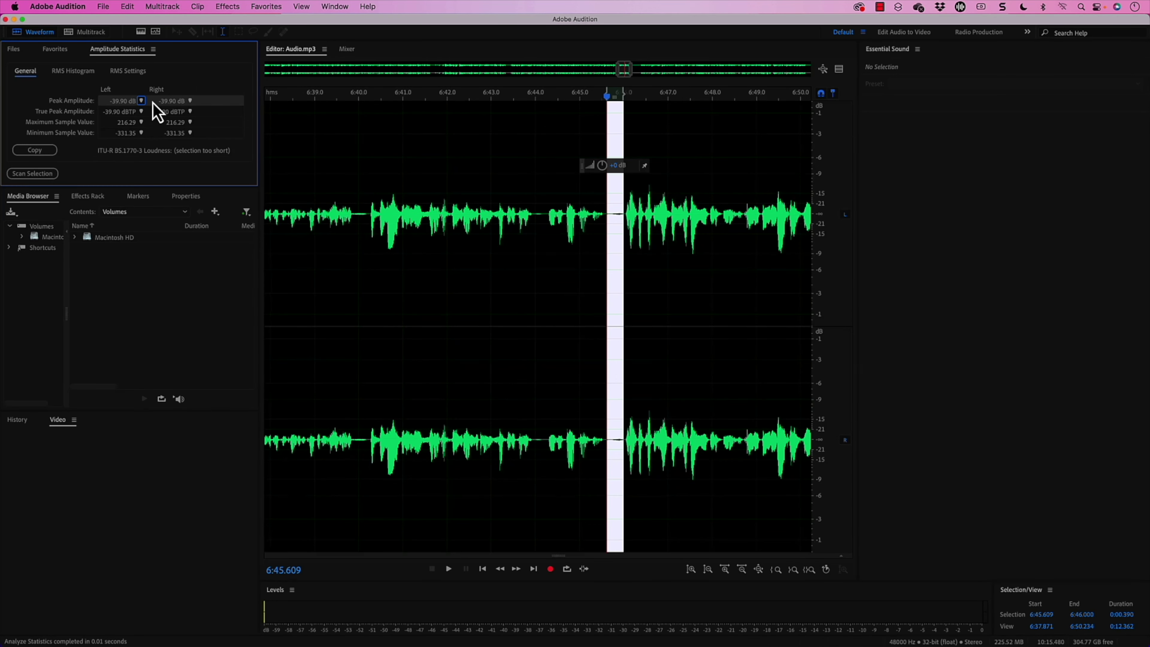
pyautogui.click(509, 223)
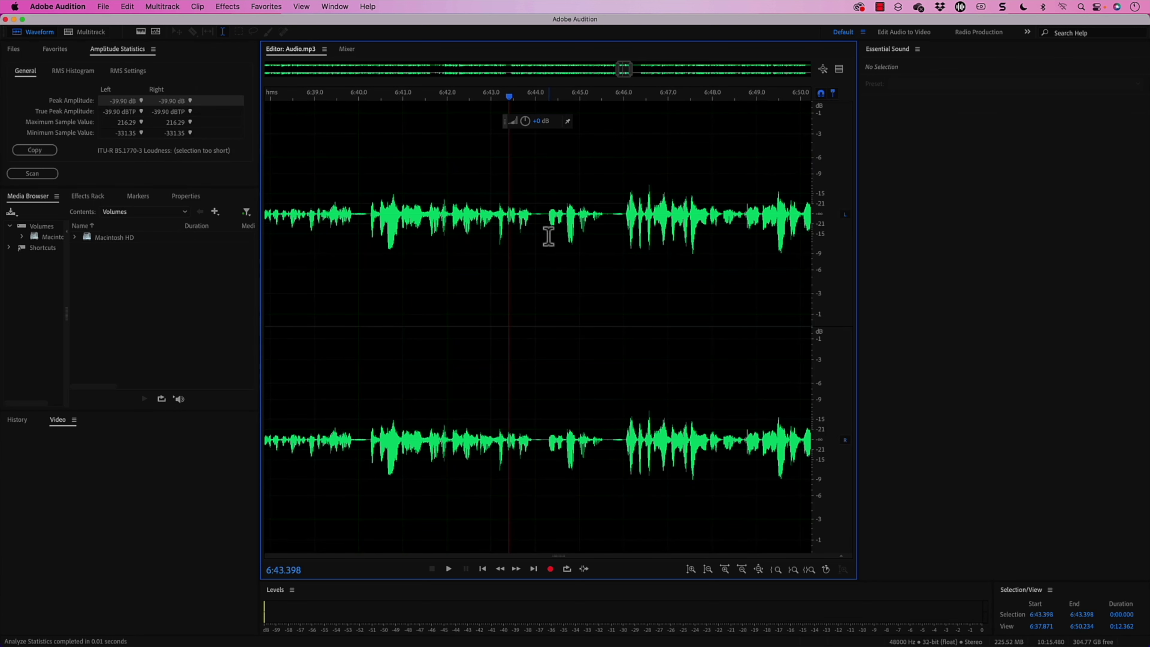
# Select the whole voiceover with Cmd+A and open Effects > Amplitude and Compression > Dynamics
pyautogui.press('super+a')
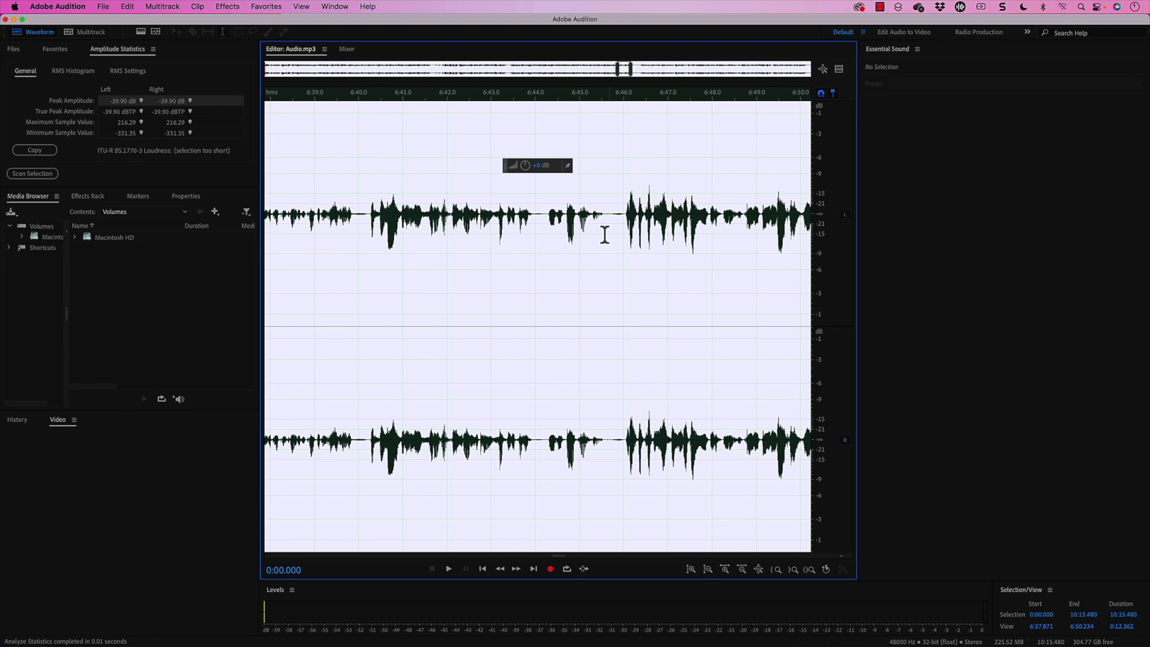
pyautogui.click(228, 7)
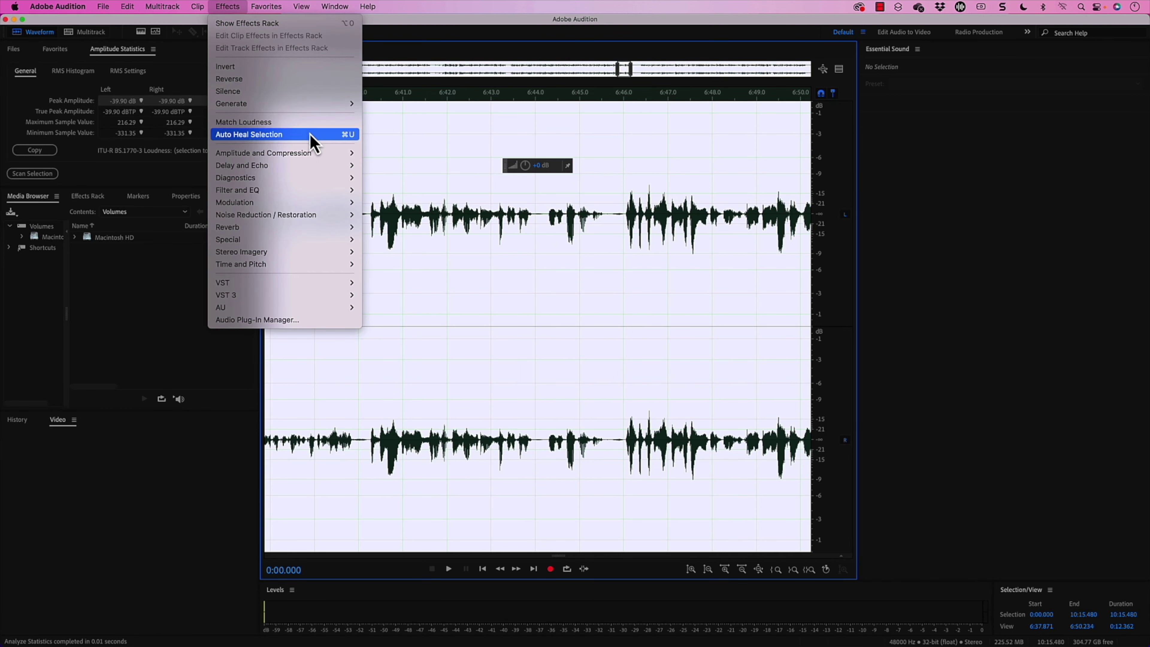
pyautogui.moveTo(312, 155)
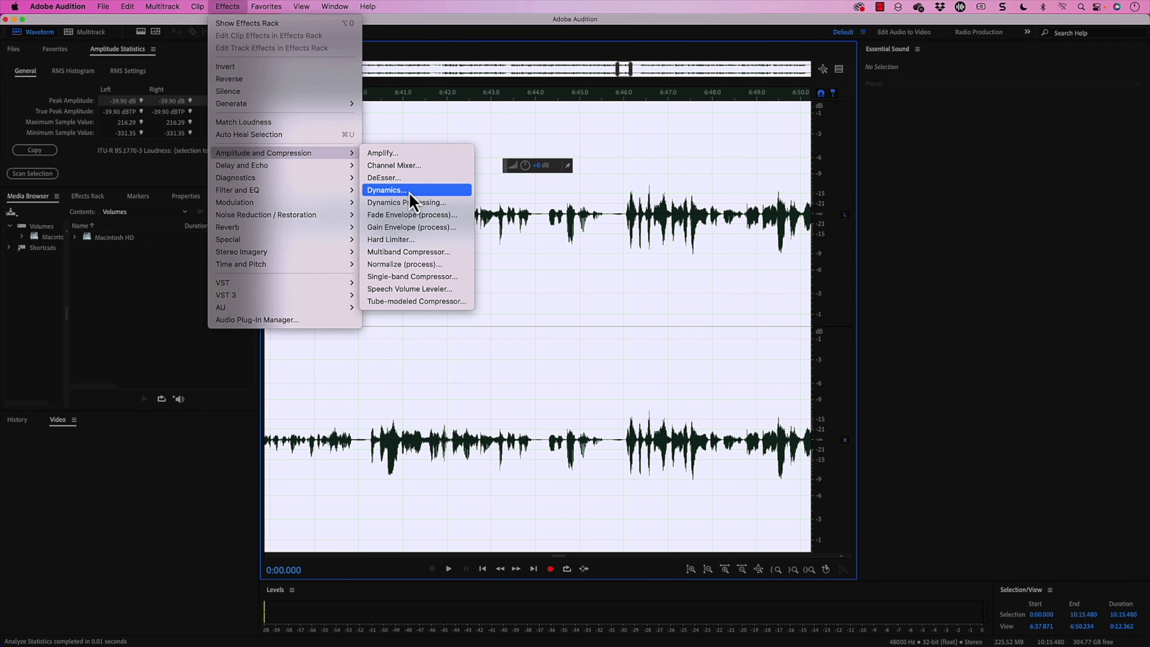
pyautogui.click(418, 190)
# Apply a Dynamics AutoGate with -36.1 dB threshold, 2 ms attack and about 123 ms release
pyautogui.moveTo(536, 102); pyautogui.dragTo(526, 59)
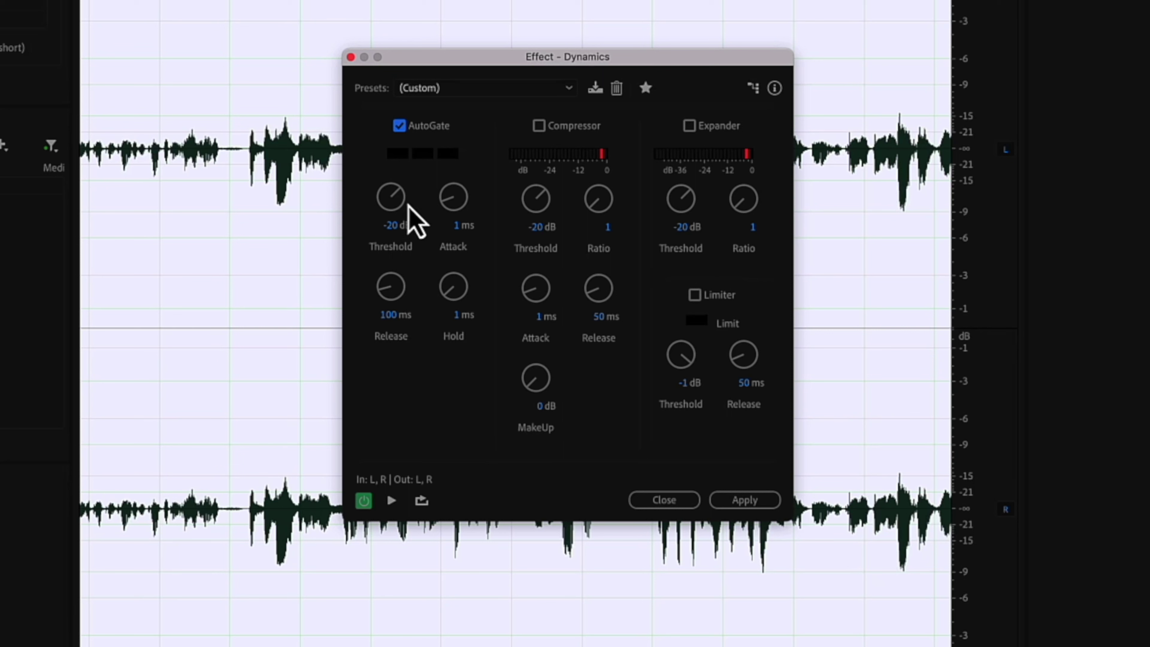
pyautogui.moveTo(408, 204); pyautogui.dragTo(335, 204)
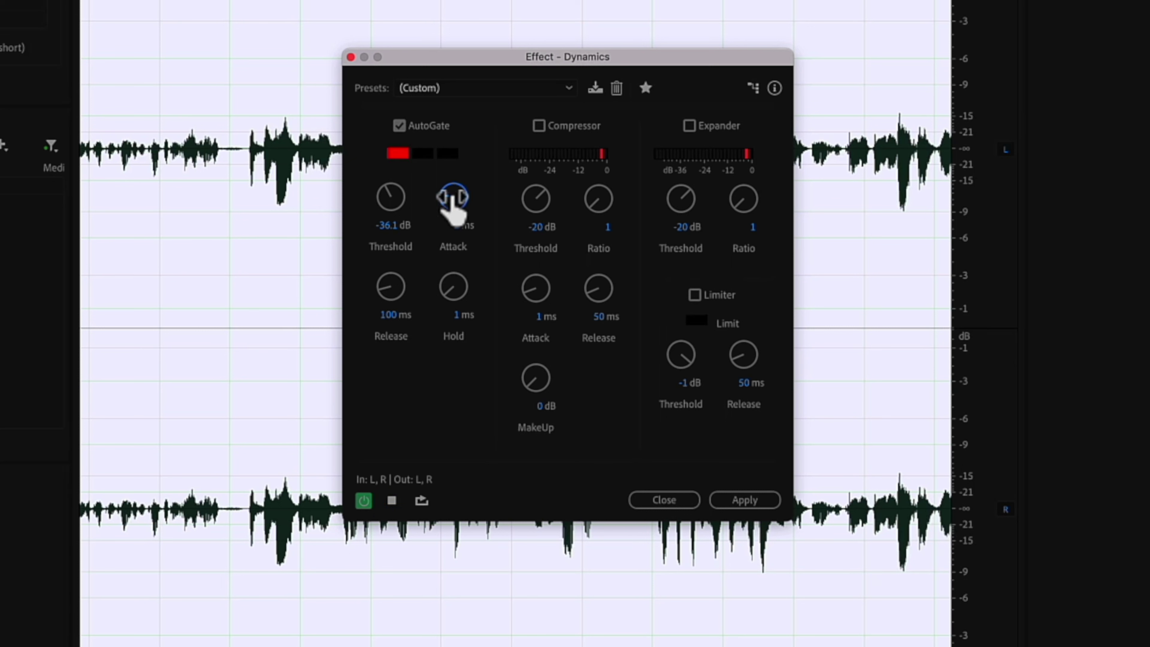
pyautogui.moveTo(390, 292); pyautogui.dragTo(398, 295)
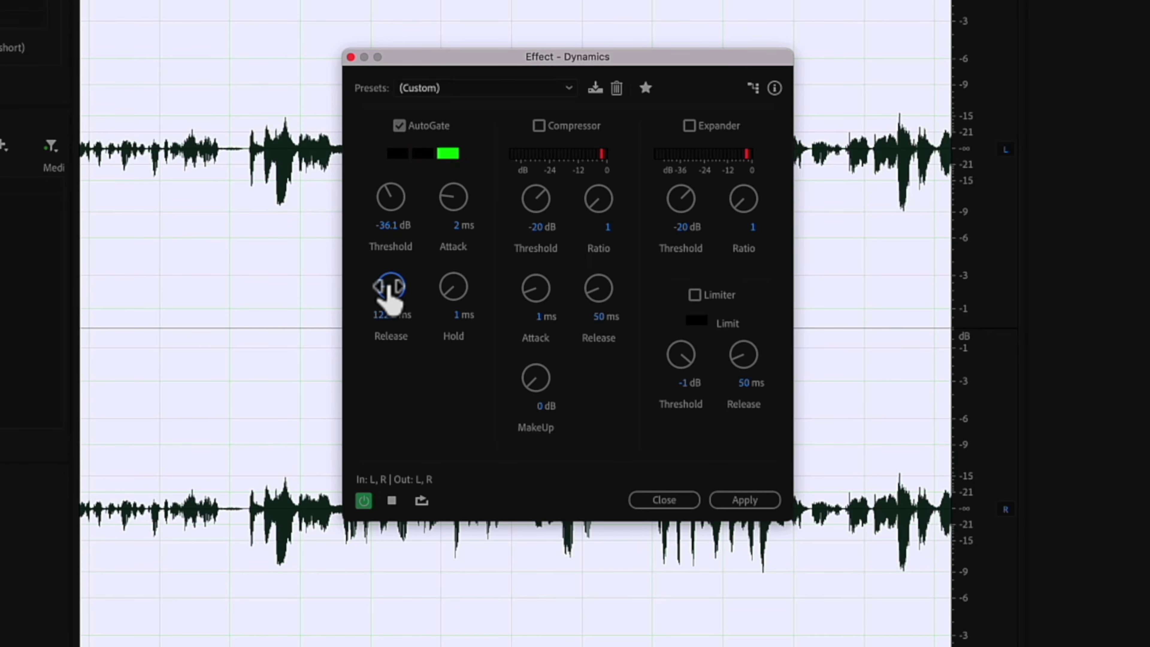
pyautogui.click(742, 499)
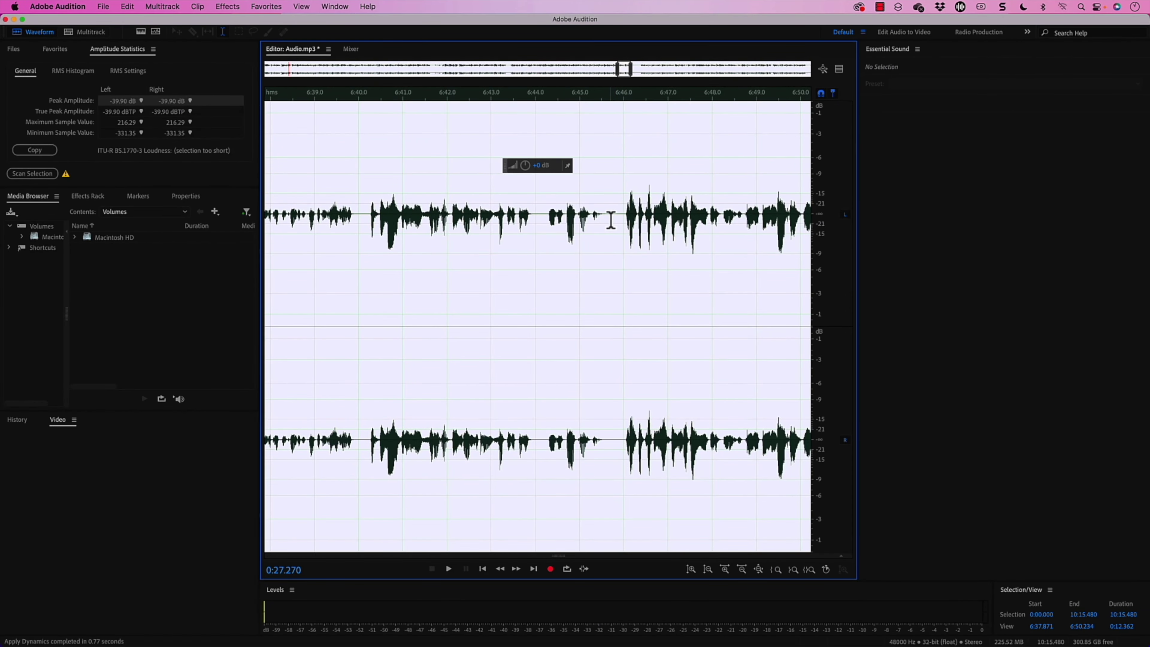
# Select the former breath gap near 6:45.6 and scroll left to confirm the gaps are flat silence
pyautogui.moveTo(607, 220); pyautogui.dragTo(624, 220)
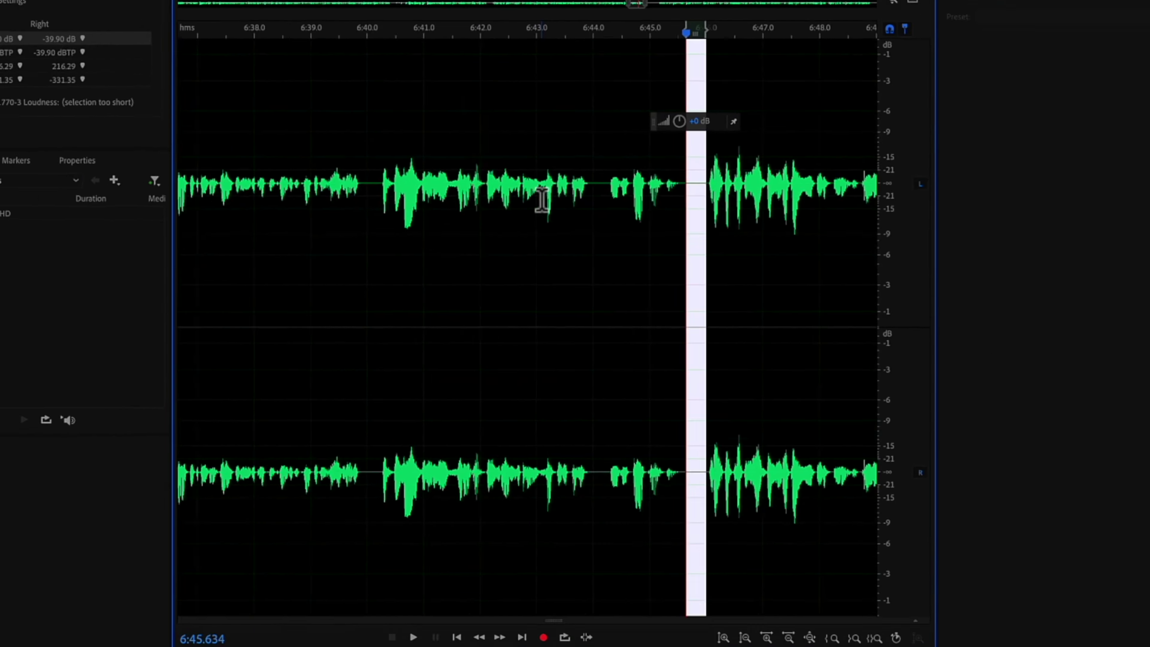
pyautogui.hscroll(-10, 547, 226)
pyautogui.hscroll(-3, 537, 226)
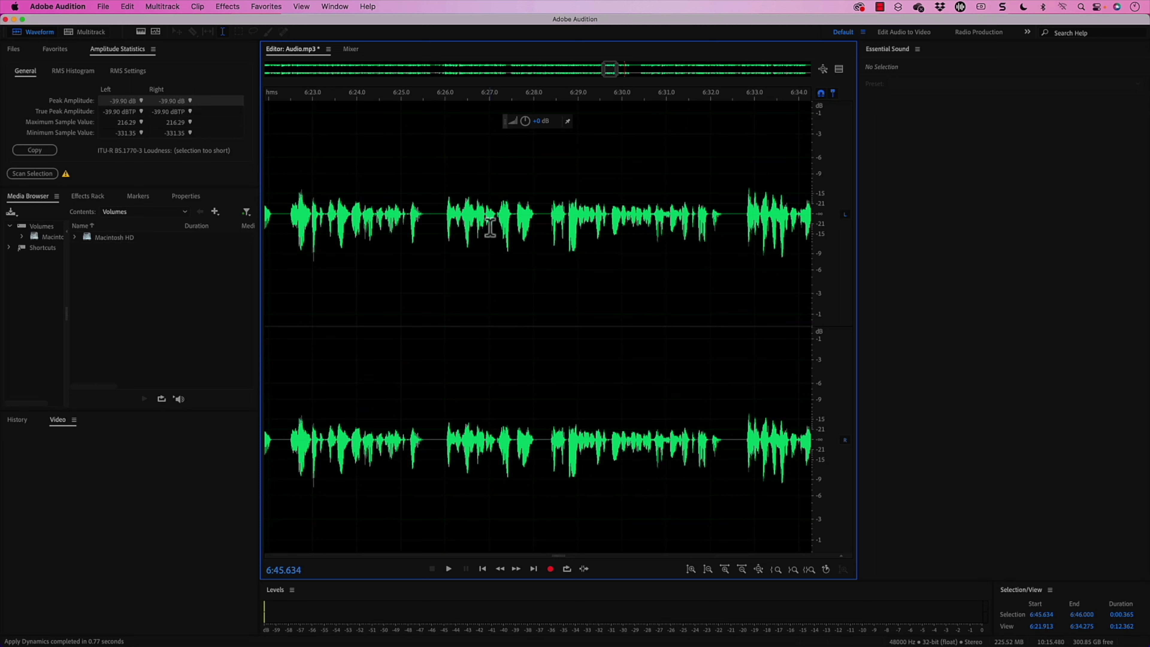
pyautogui.click(103, 6)
# Use File > Export > File to export the gated voiceover as Audio_01.mp3
pyautogui.moveTo(124, 224)
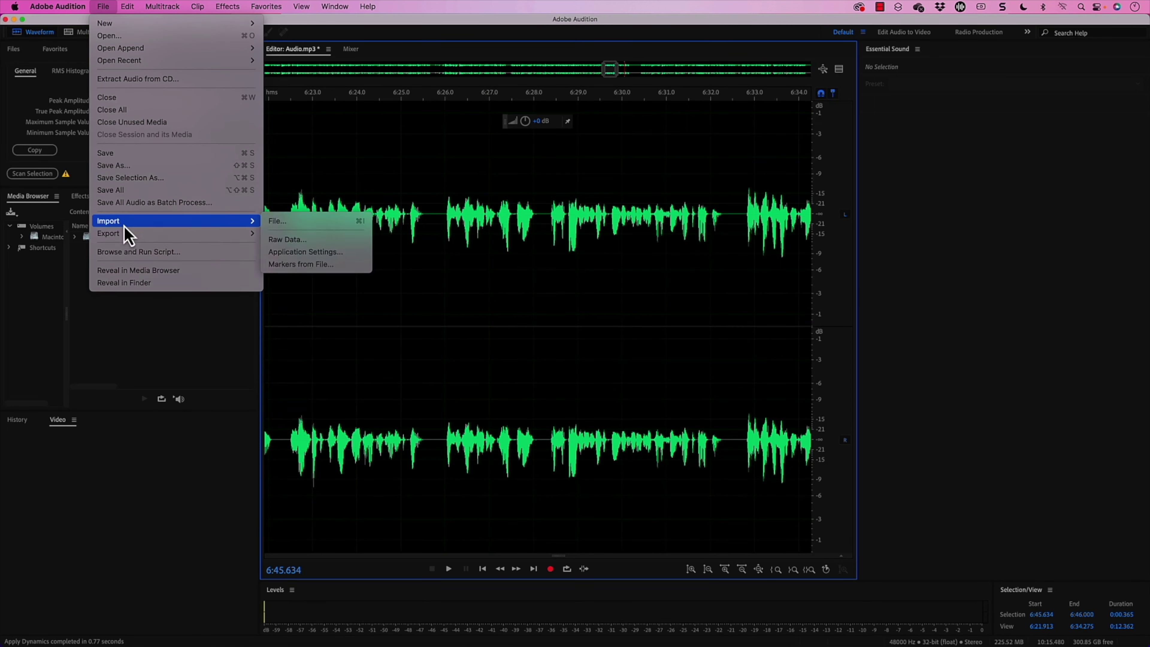
pyautogui.moveTo(167, 234)
pyautogui.click(329, 234)
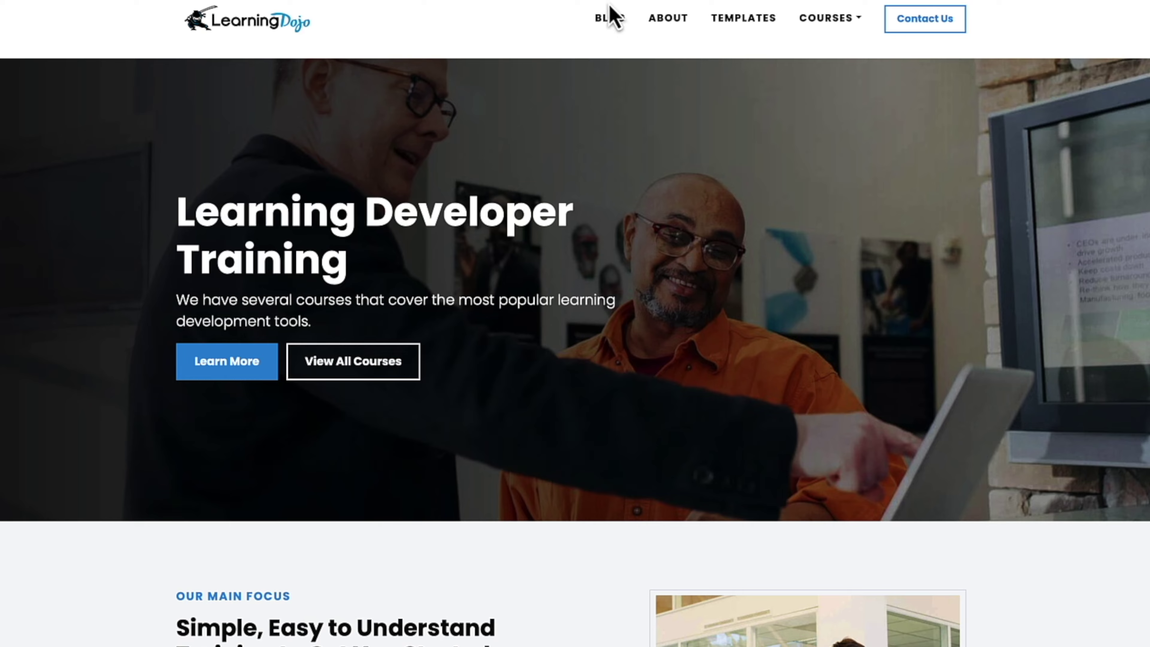
# Go from the Learning Dojo home page through the Learning Blog to Templates and show the COURSES list
pyautogui.click(610, 17)
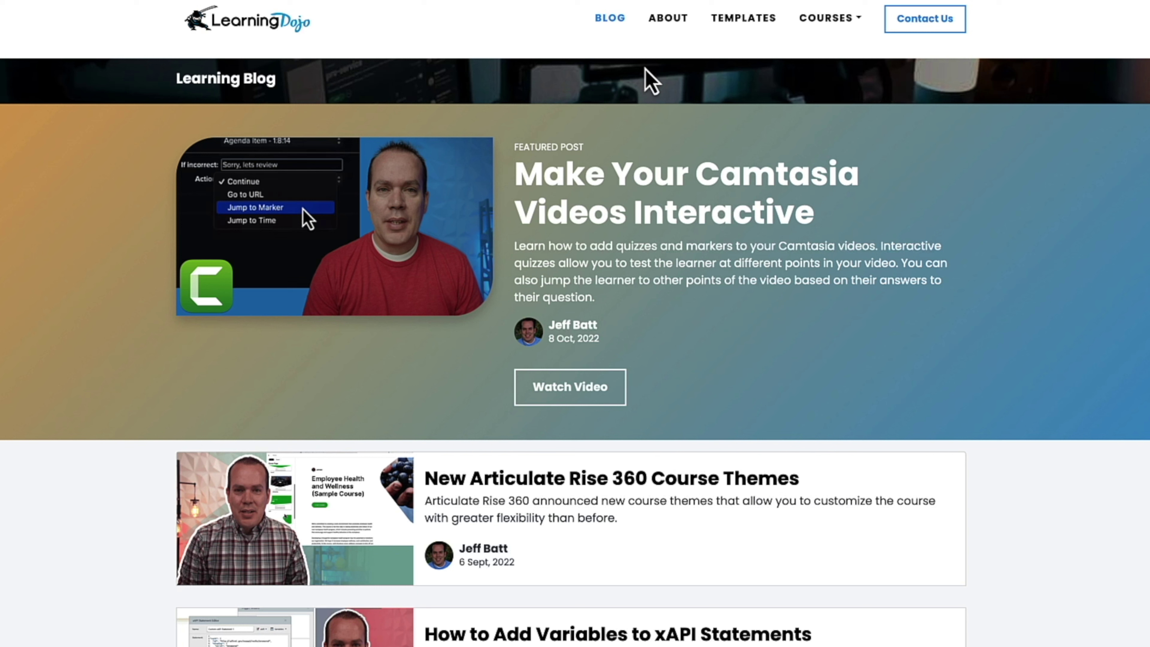
pyautogui.click(742, 21)
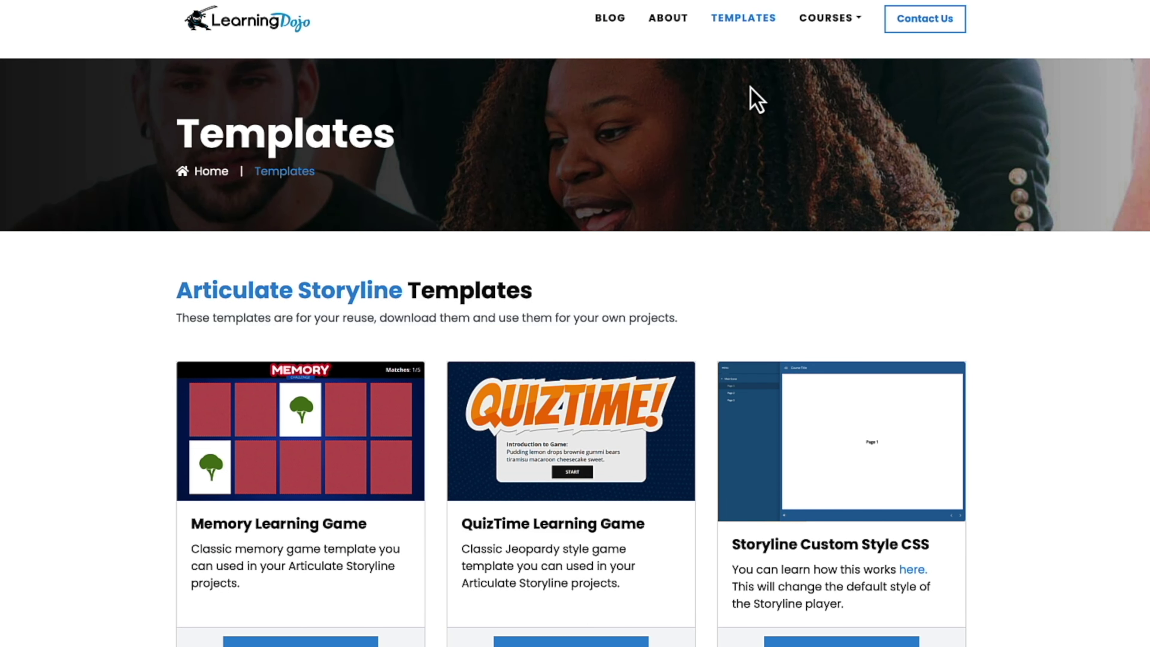
pyautogui.click(828, 19)
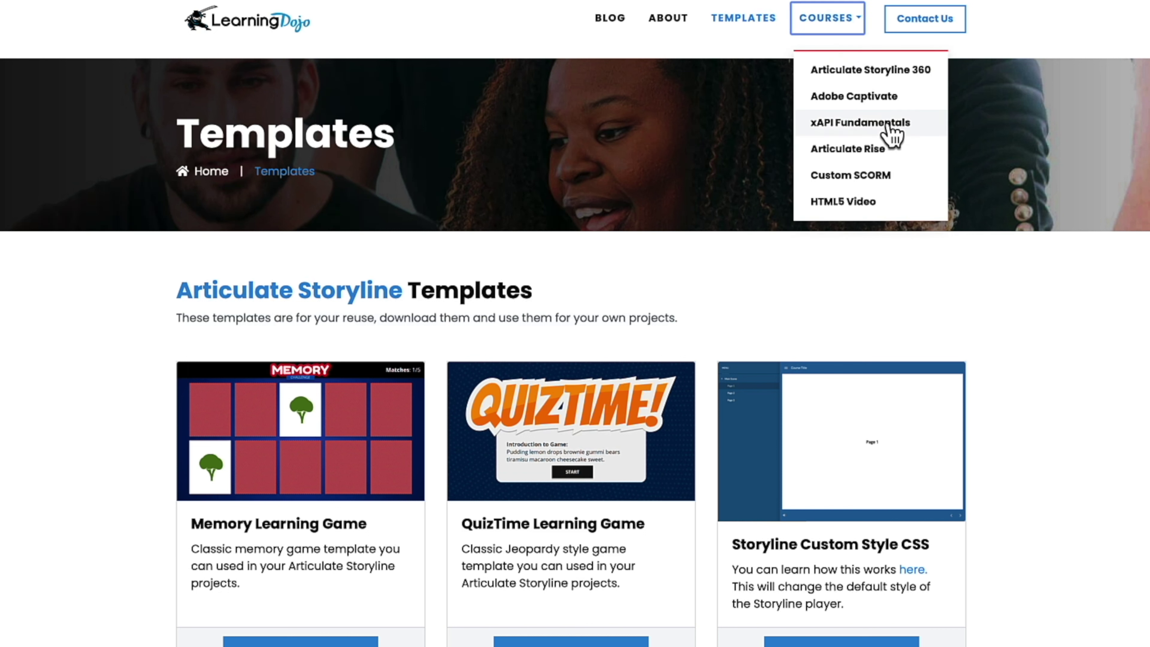